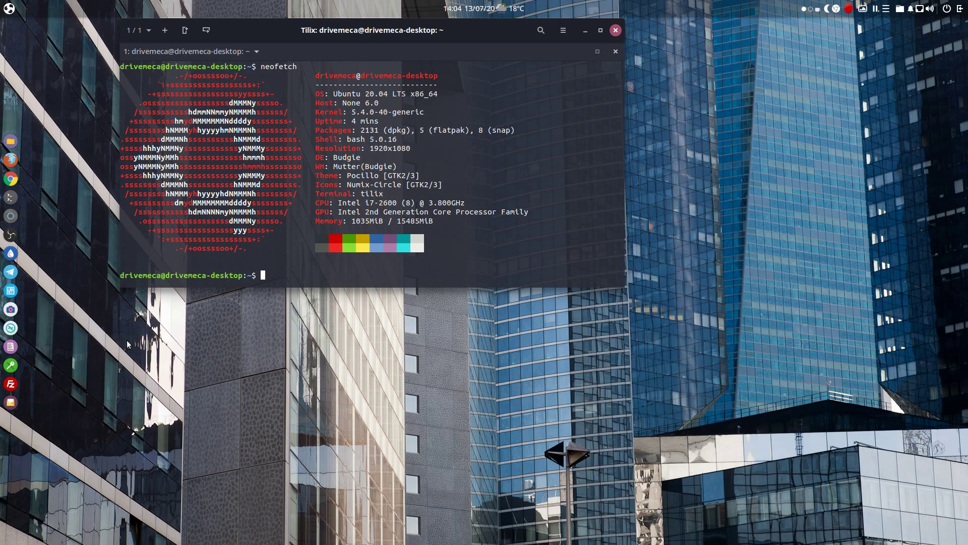
# - Glance at template 1000, then view the Centos-8-Plantilla (VM 1001) summary in the Proxmox web interface
pyautogui.click(10, 159)
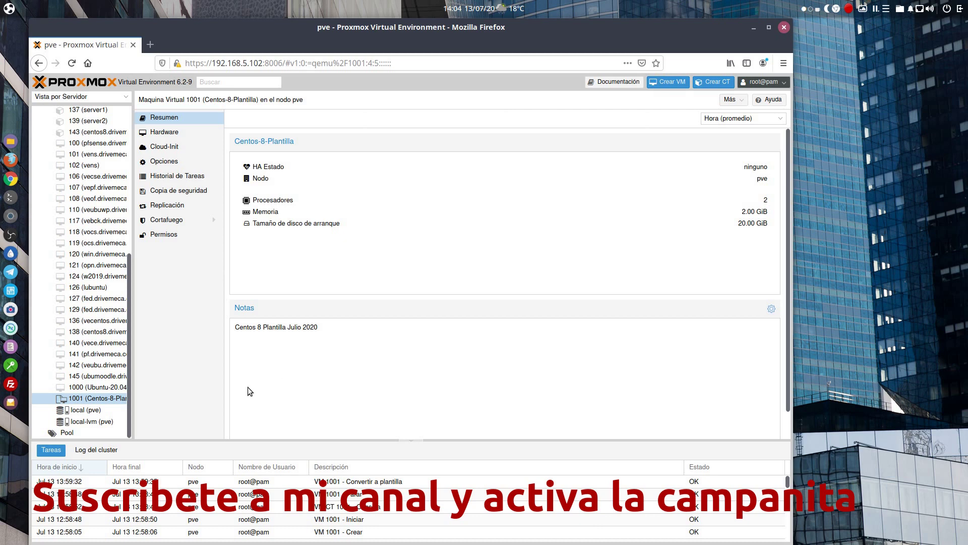
pyautogui.click(65, 392)
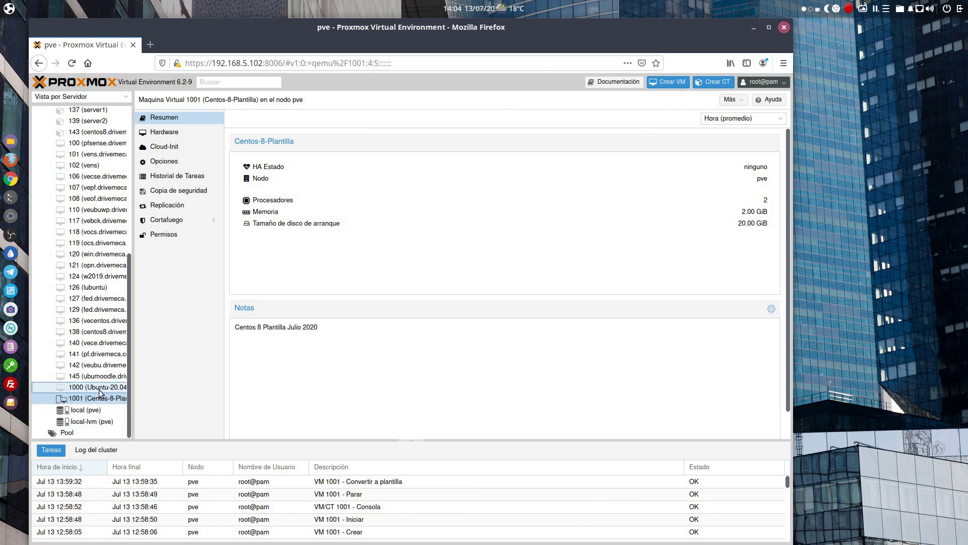
pyautogui.click(99, 392)
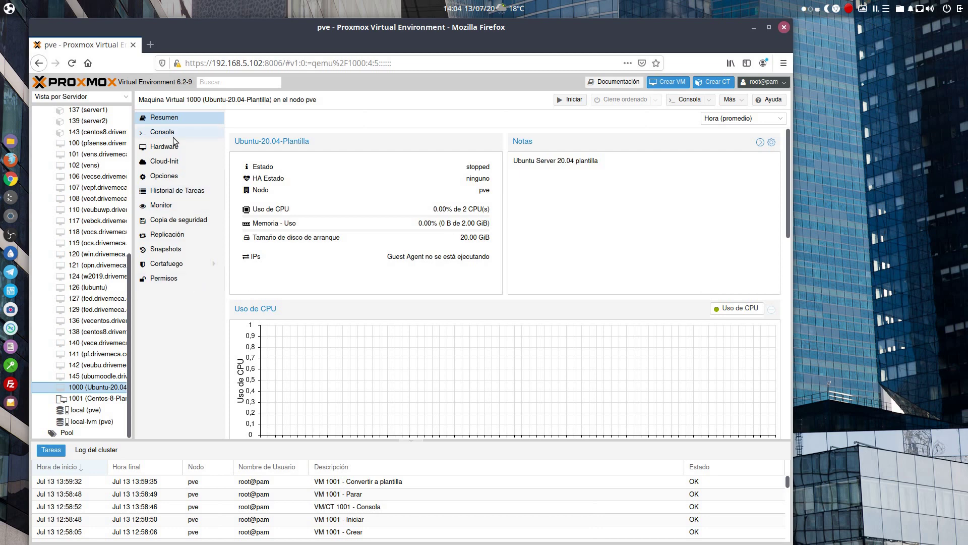
pyautogui.click(99, 399)
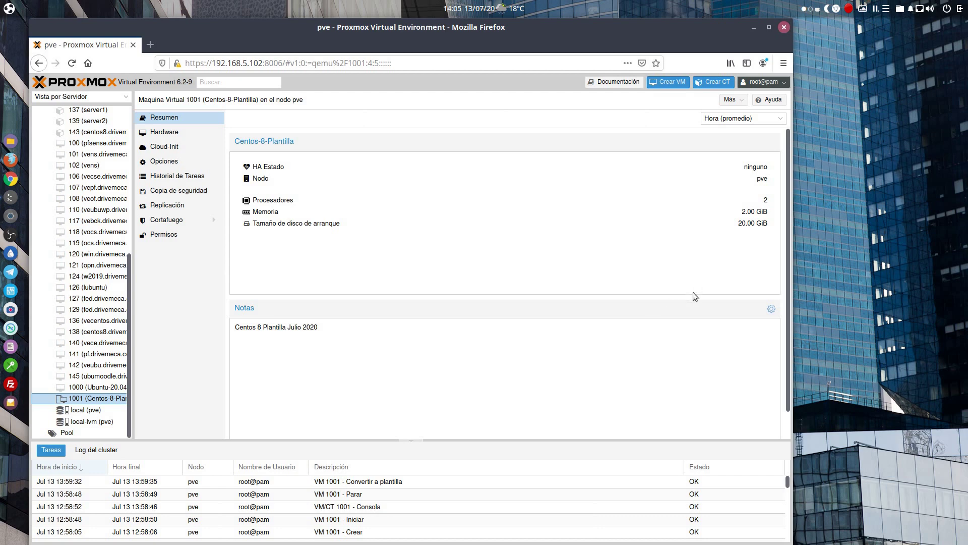
pyautogui.scroll(-2, 686, 307)
pyautogui.scroll(2, 655, 318)
pyautogui.scroll(-2, 342, 356)
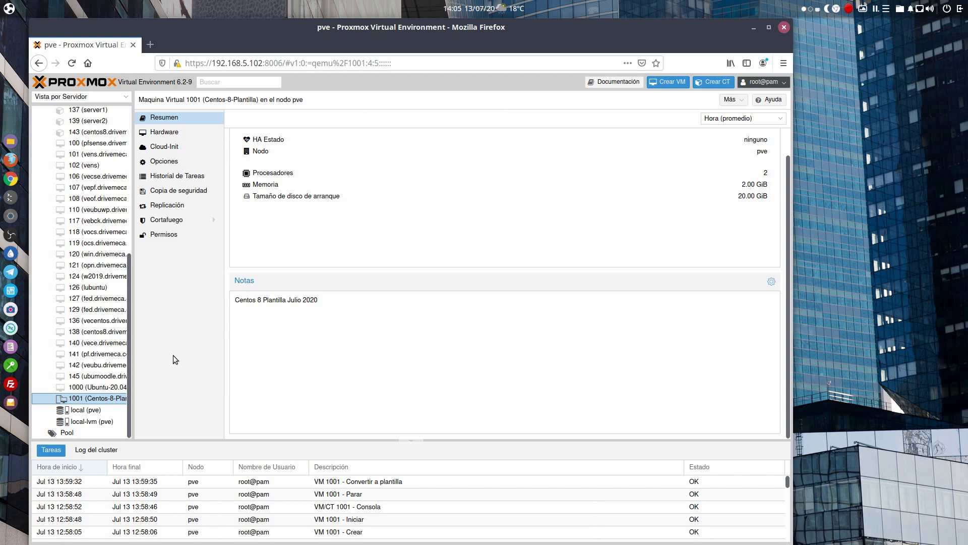
# - Open the Clonar dialog for template 1001, which proposes VM ID 144 as a linked clone
pyautogui.rightClick(88, 401)
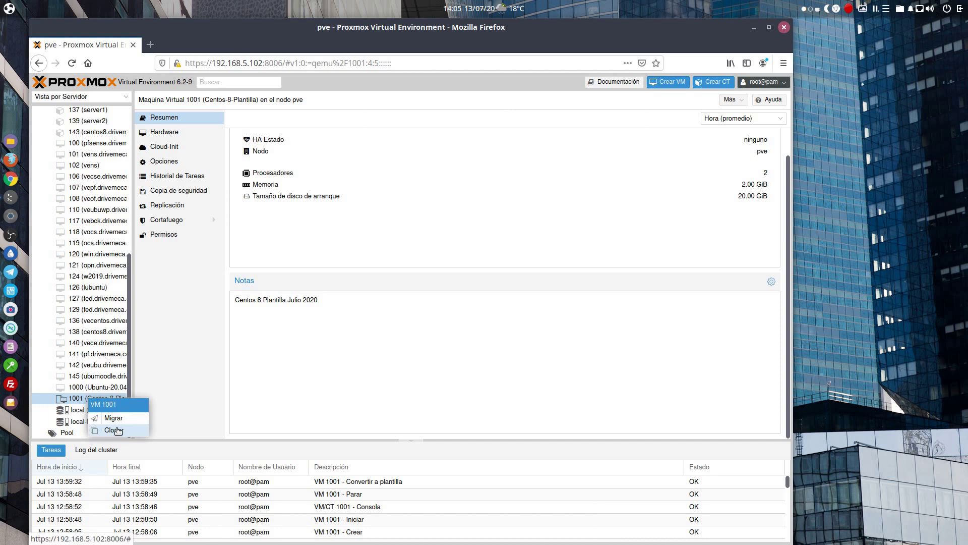
pyautogui.click(115, 429)
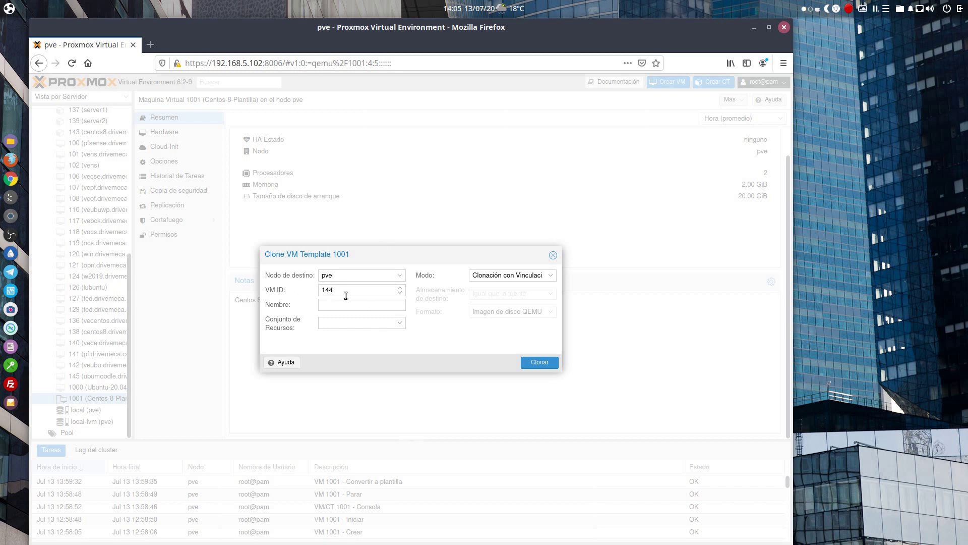
# - Name the clone centos8clon.drivemeca.com, keeping the proposed VM ID 144
pyautogui.click(338, 289)
pyautogui.click(330, 305)
pyautogui.write('ve')
pyautogui.write('to')
pyautogui.write('s')
pyautogui.write('8')
pyautogui.write('rivemeca')
pyautogui.write('com')
pyautogui.click(344, 305)
pyautogui.write('clon')
# - Assign the clone to resource pool Pool and keep Clonación con Vinculación mode
pyautogui.click(400, 323)
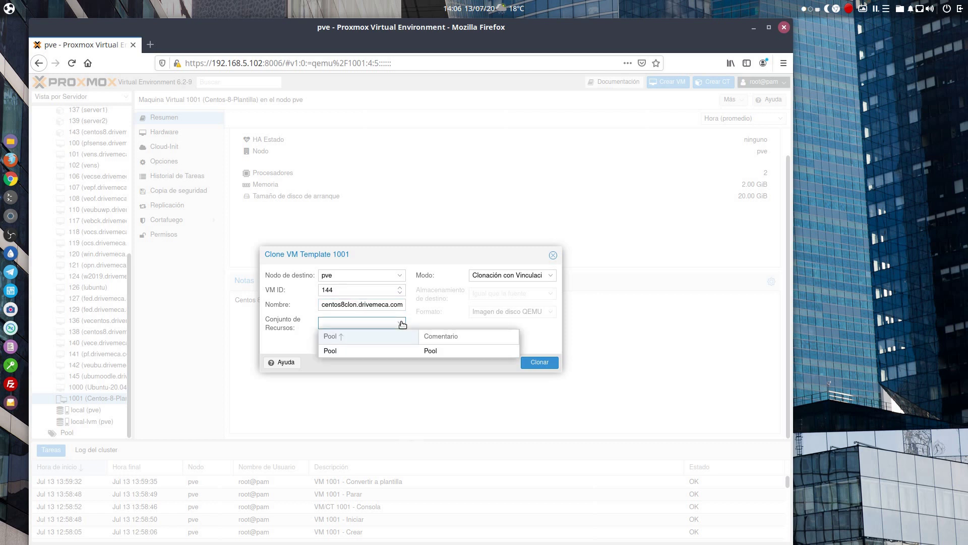
pyautogui.click(350, 350)
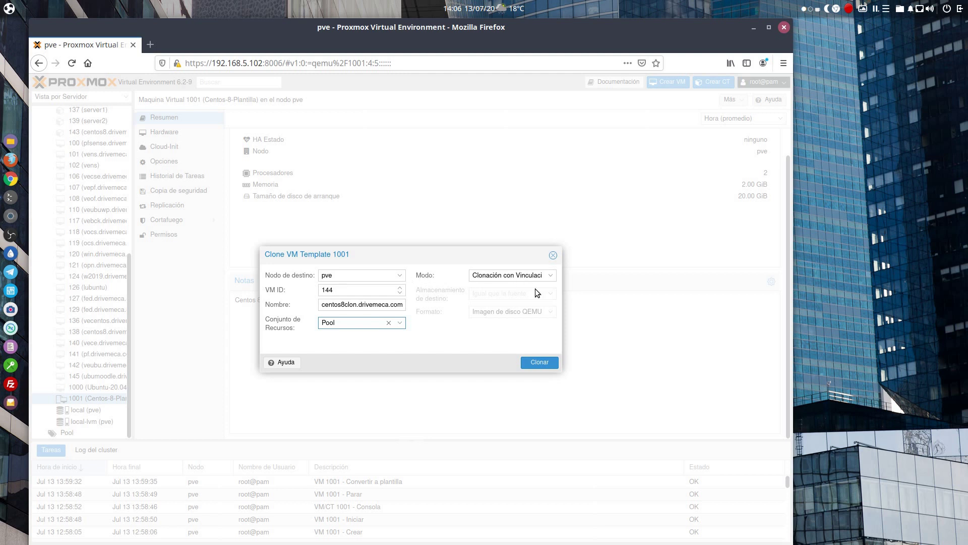
pyautogui.click(552, 276)
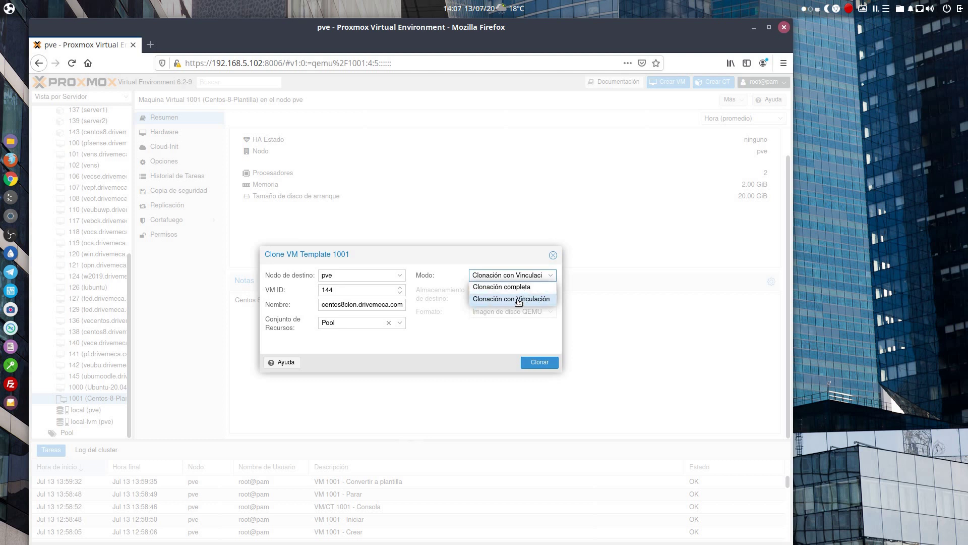
pyautogui.click(517, 299)
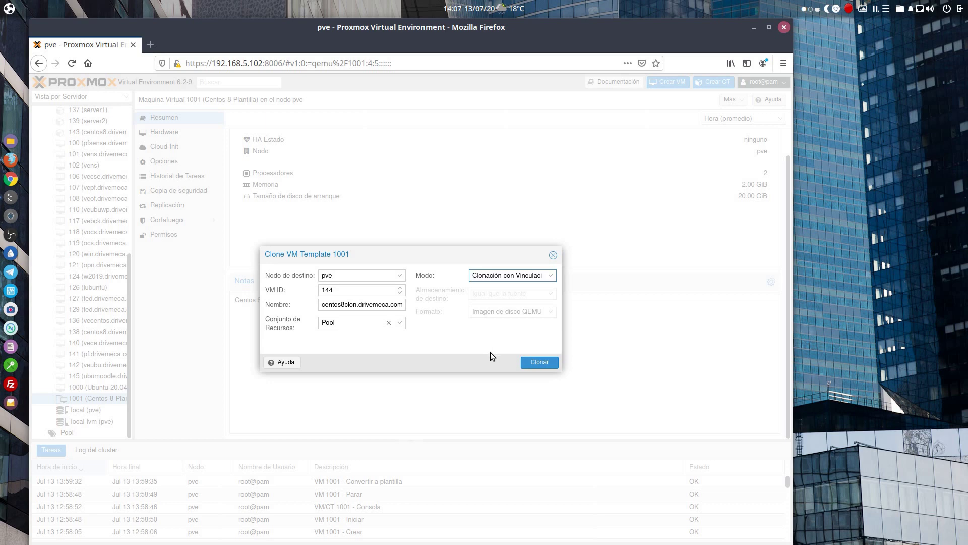
# - Create linked clone VM 144 and view its stopped summary: 2 CPUs, 2.00 GiB memory, 20.00 GiB disk
pyautogui.click(540, 363)
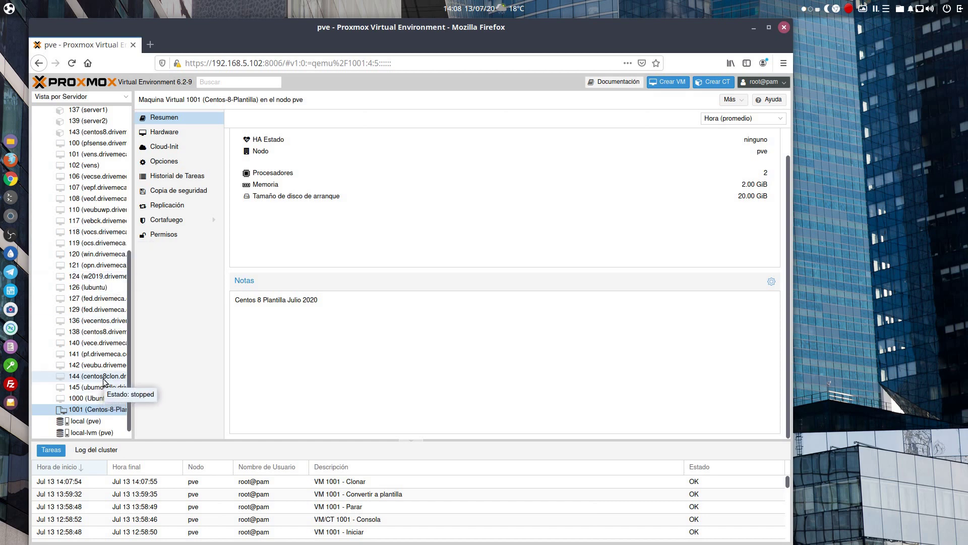
pyautogui.click(96, 377)
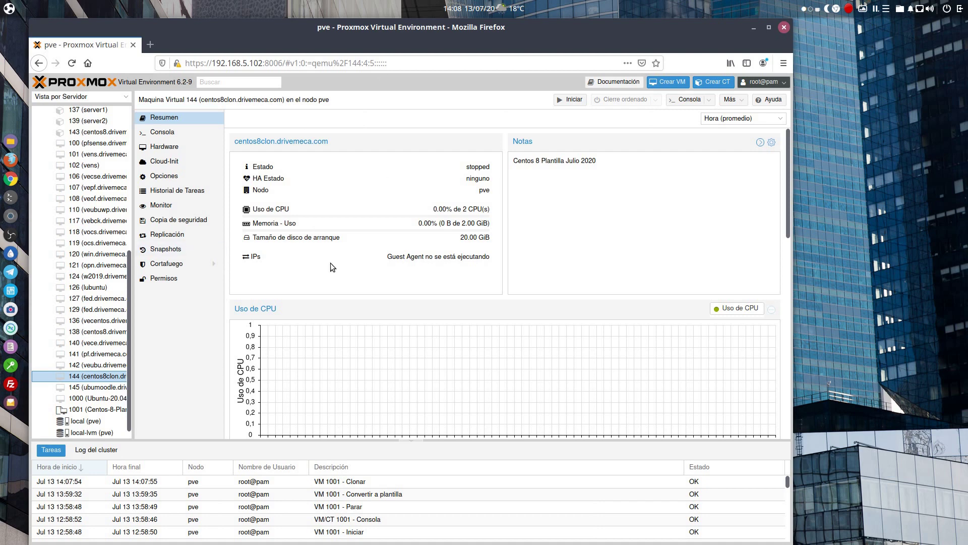
# - Trim VM 144's note from 'Centos 8 Plantilla Julio 2020' to 'Centos 8'
pyautogui.doubleClick(600, 182)
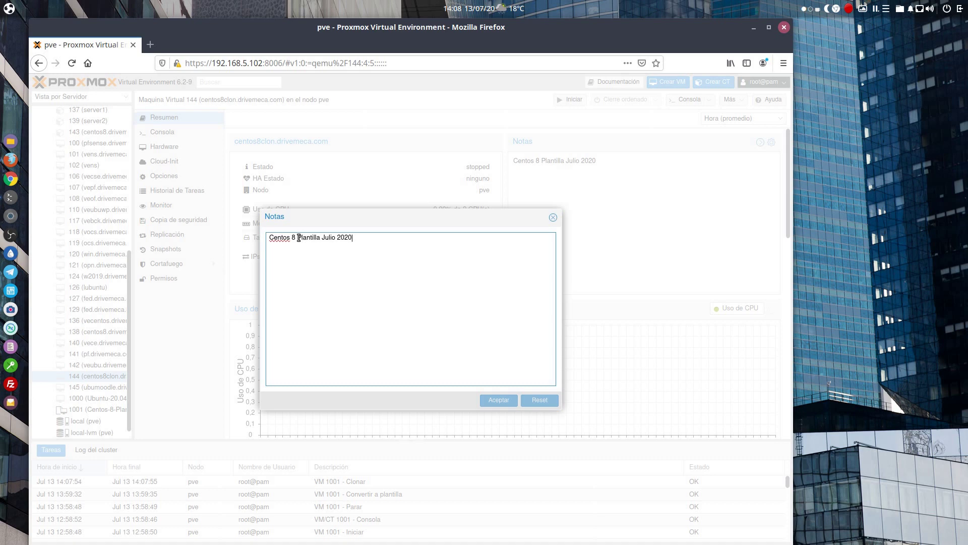
pyautogui.moveTo(298, 238); pyautogui.dragTo(448, 251)
pyautogui.press('BackSpace')
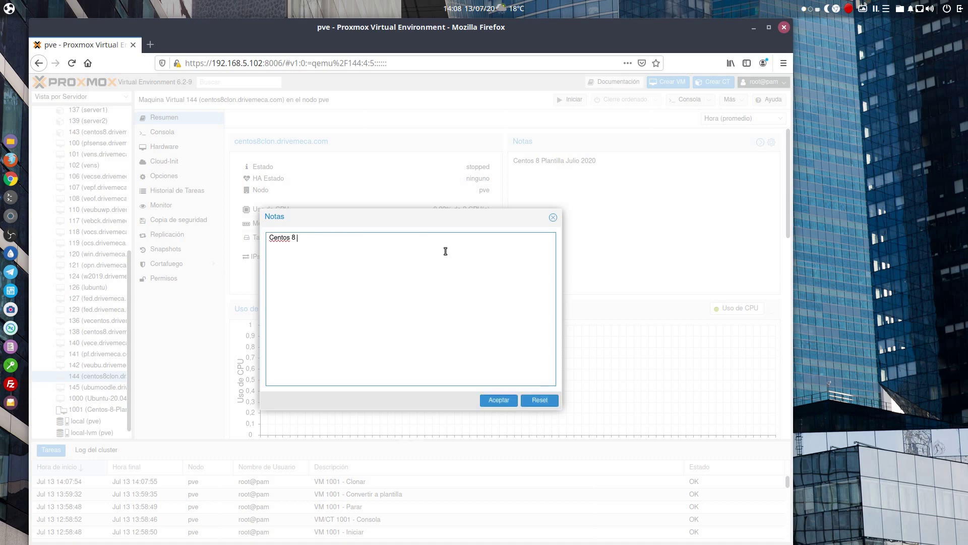
pyautogui.click(509, 401)
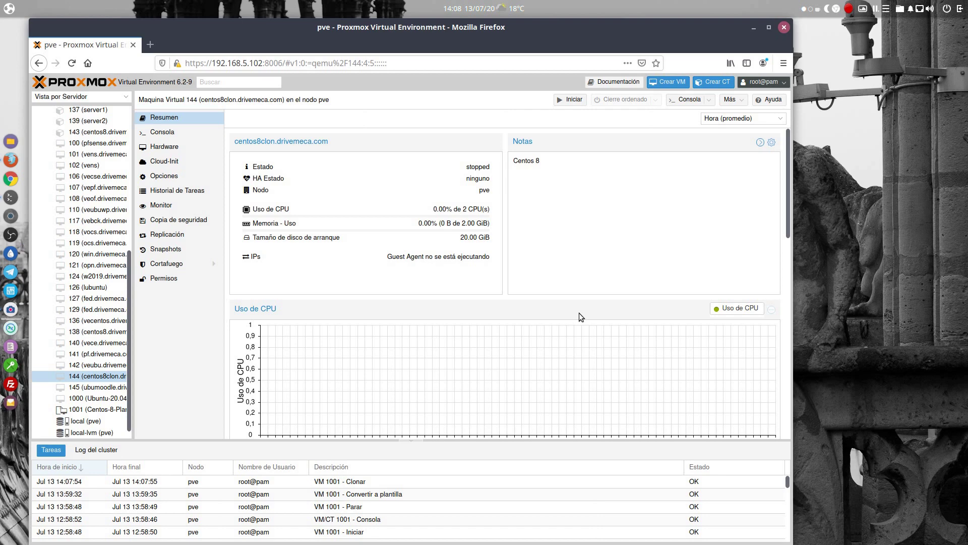
# - Start VM 144 and launch its noVNC console window
pyautogui.scroll(-2, 579, 313)
pyautogui.scroll(-2, 579, 313)
pyautogui.scroll(4, 579, 313)
pyautogui.click(563, 103)
pyautogui.click(686, 100)
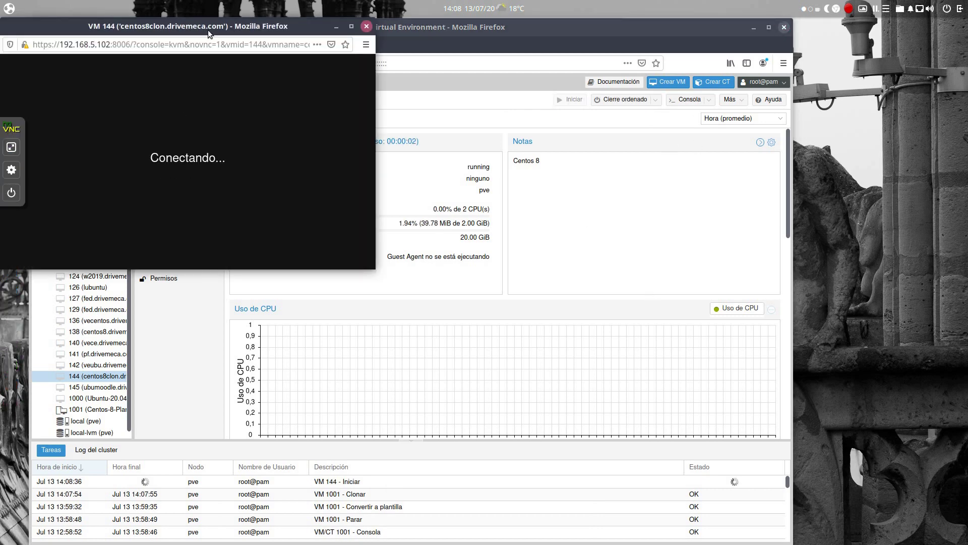
# - Move the noVNC console window to the right while the clone boots to the cen8 login prompt
pyautogui.moveTo(212, 26); pyautogui.dragTo(335, 48)
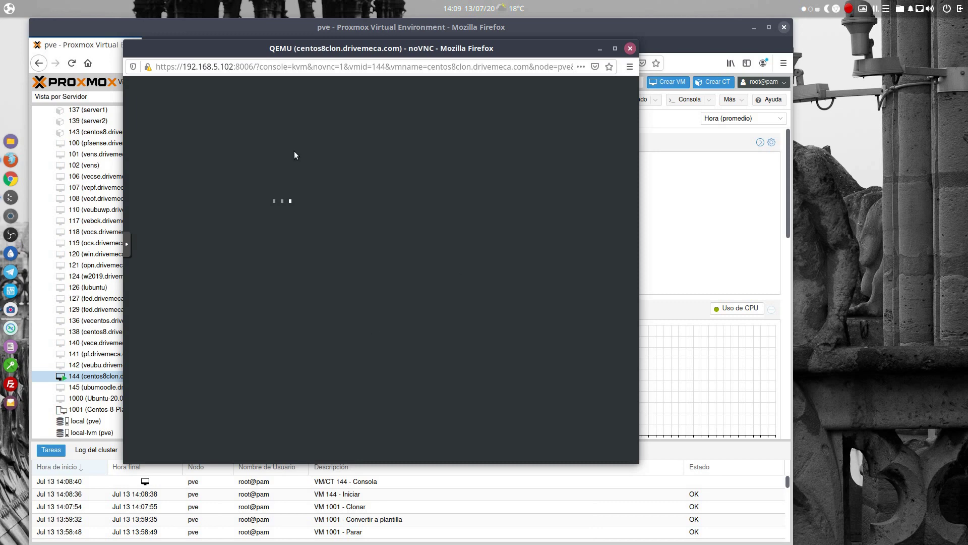
pyautogui.moveTo(323, 48); pyautogui.dragTo(483, 44)
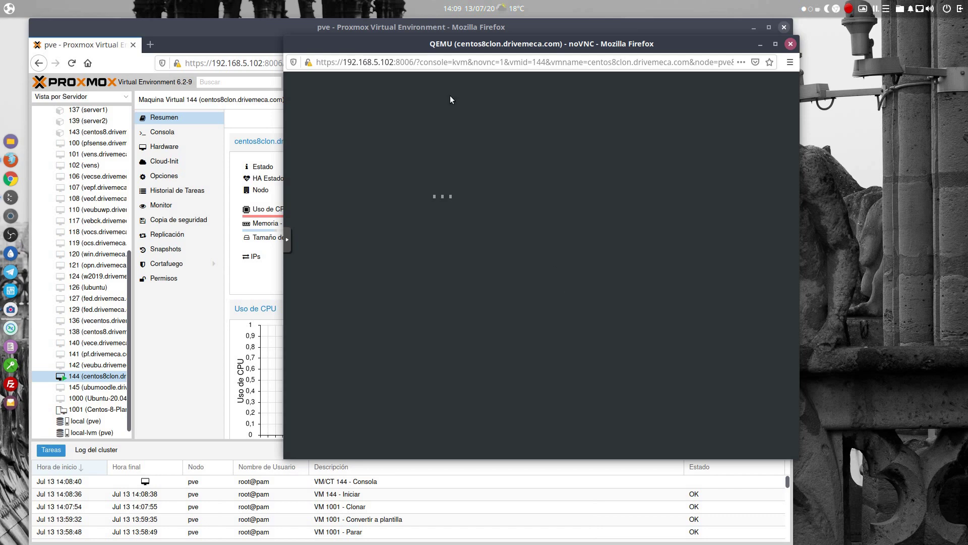
pyautogui.moveTo(443, 39); pyautogui.dragTo(517, 26)
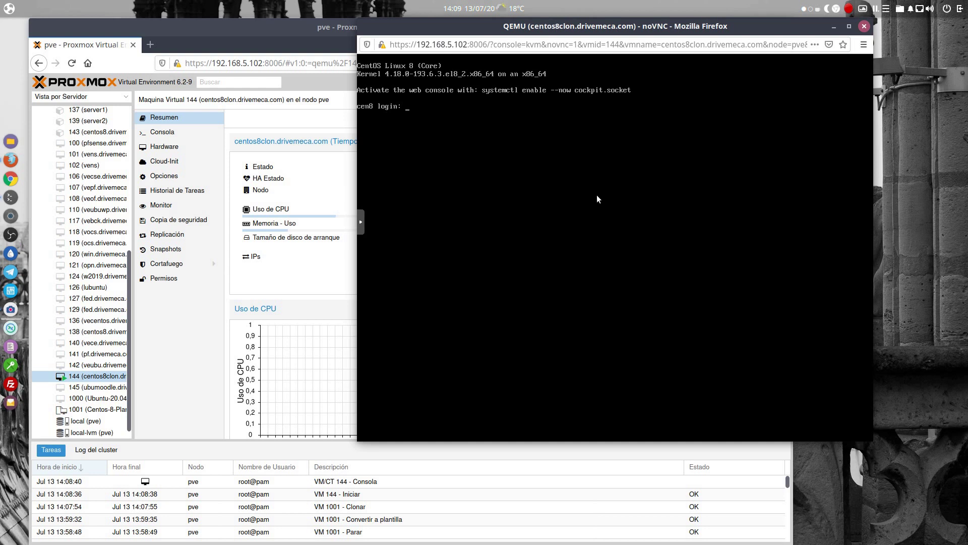
# - Log in as root and ping google.com, stopping it with Ctrl+C to see statistics
pyautogui.write('root')
pyautogui.press('Return')
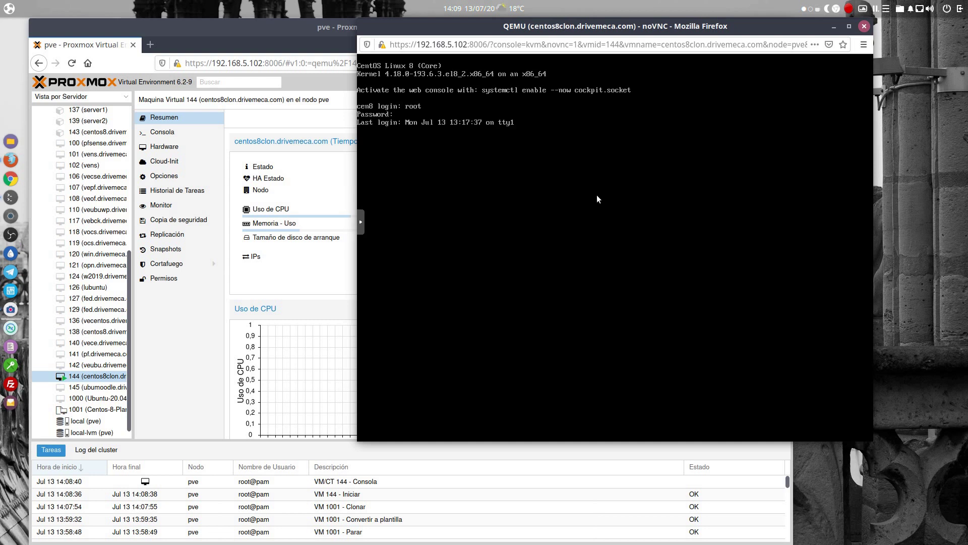
pyautogui.write('pi')
pyautogui.write('ng goog')
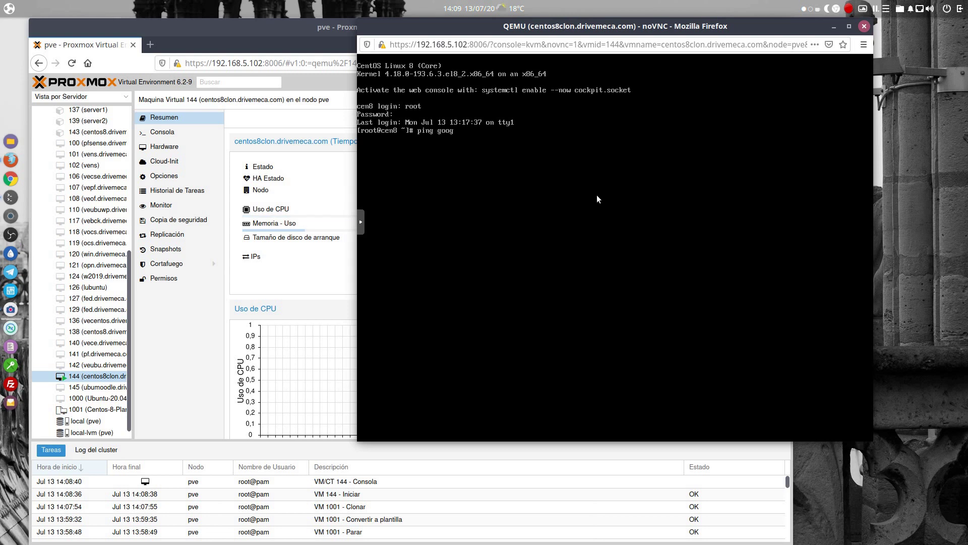
pyautogui.write('le.com')
pyautogui.press('Return')
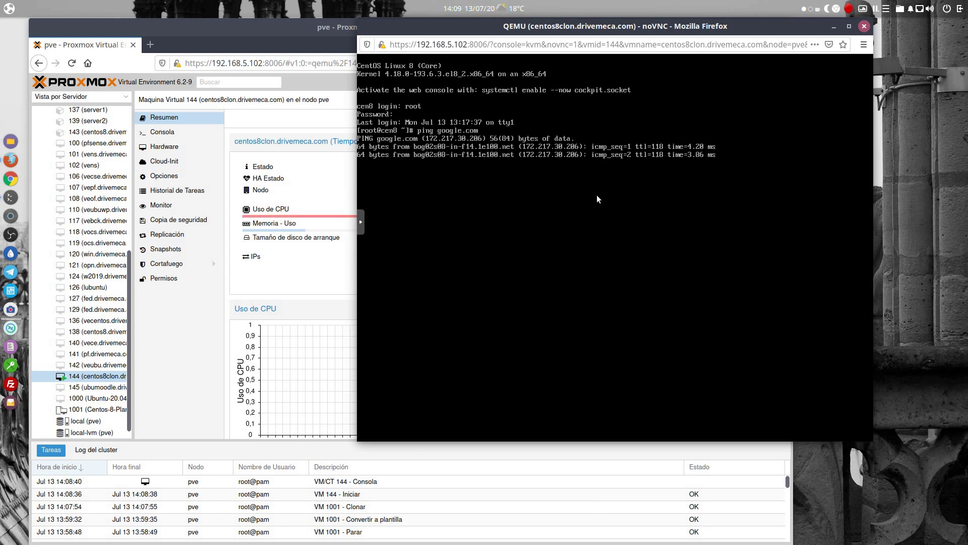
pyautogui.hotkey('ctrl', 'c')
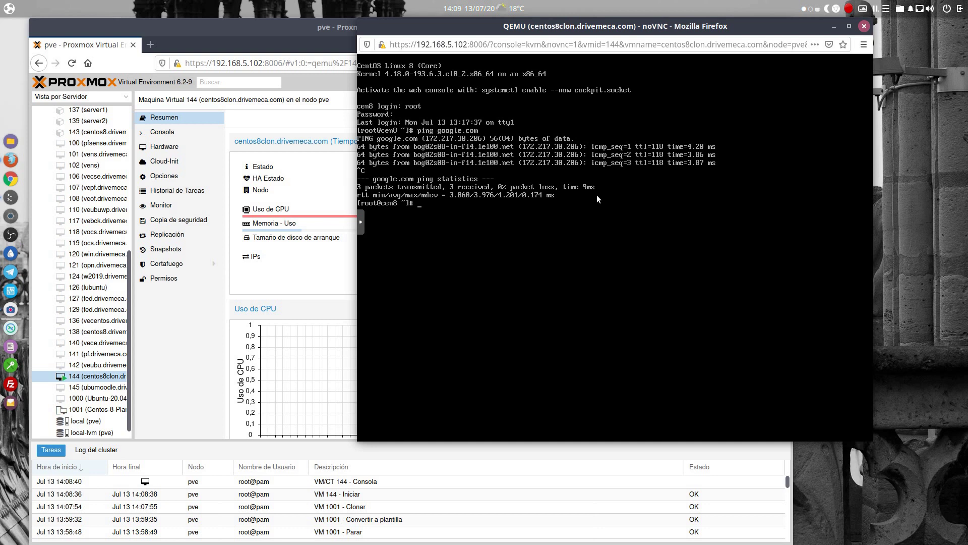
# - Run dnf update, ip a and df -h to check updates, IP 192.168.5.115 and disk usage
pyautogui.write('dnf update')
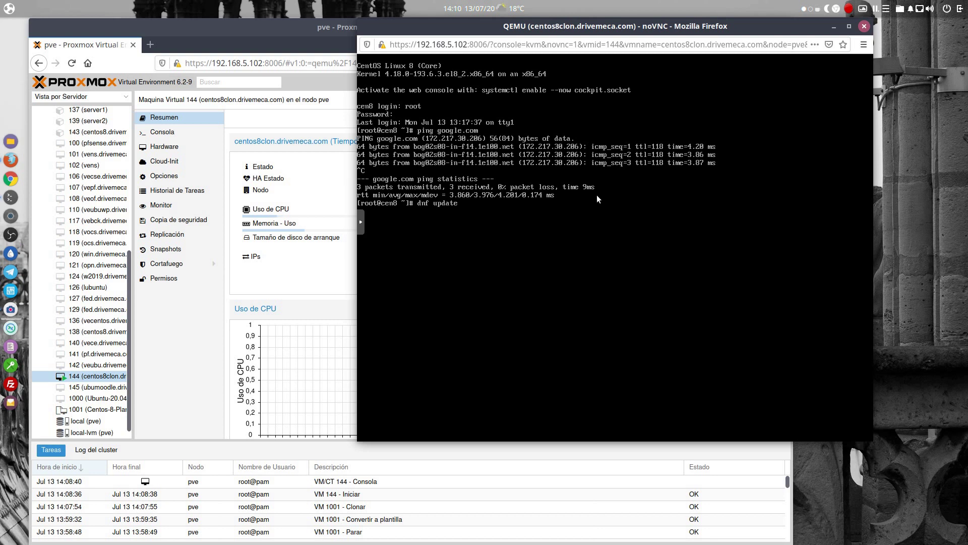
pyautogui.press('Return')
pyautogui.write('ip')
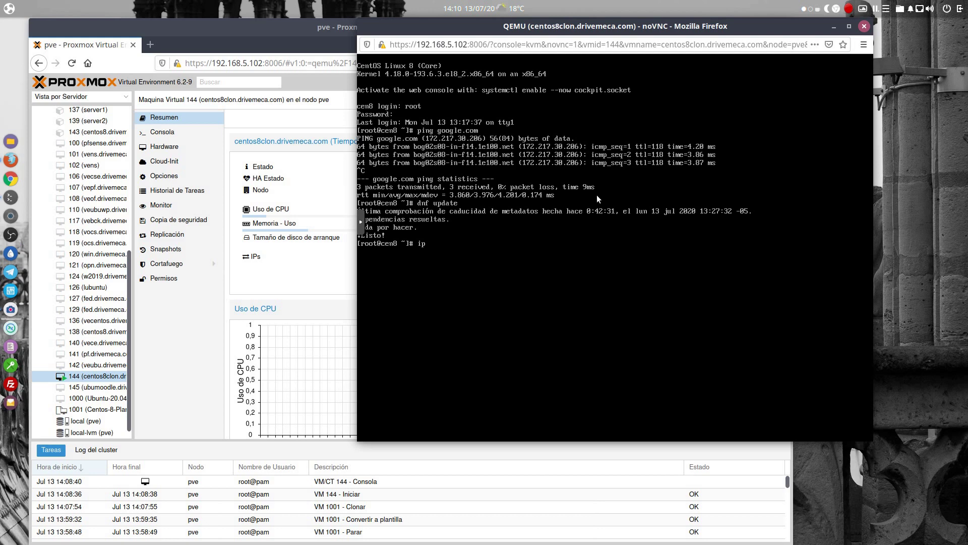
pyautogui.write(' a')
pyautogui.press('Return')
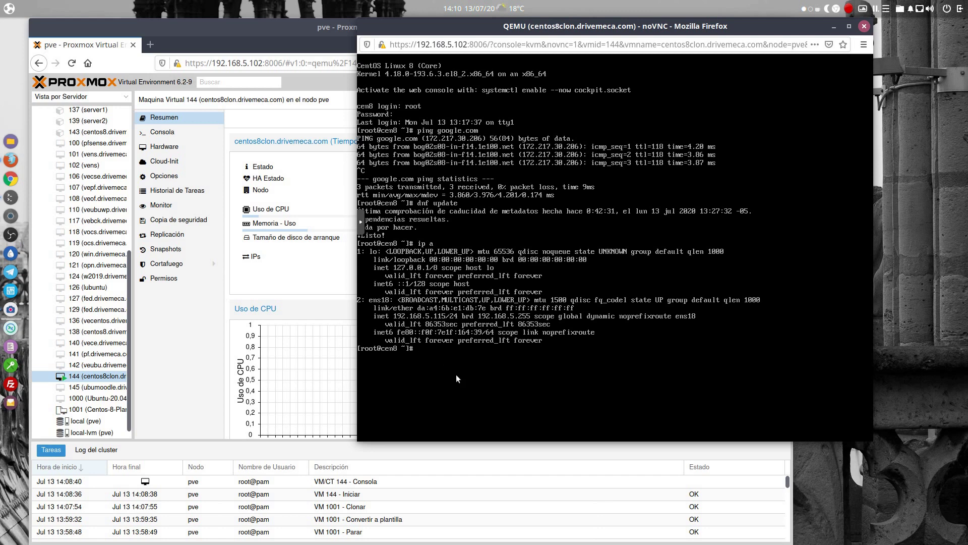
pyautogui.write('df -h')
pyautogui.press('Return')
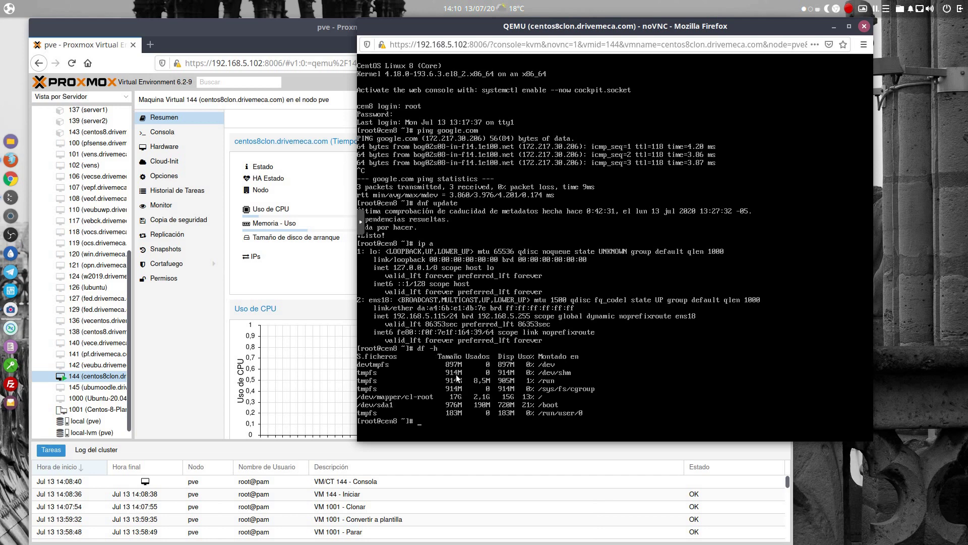